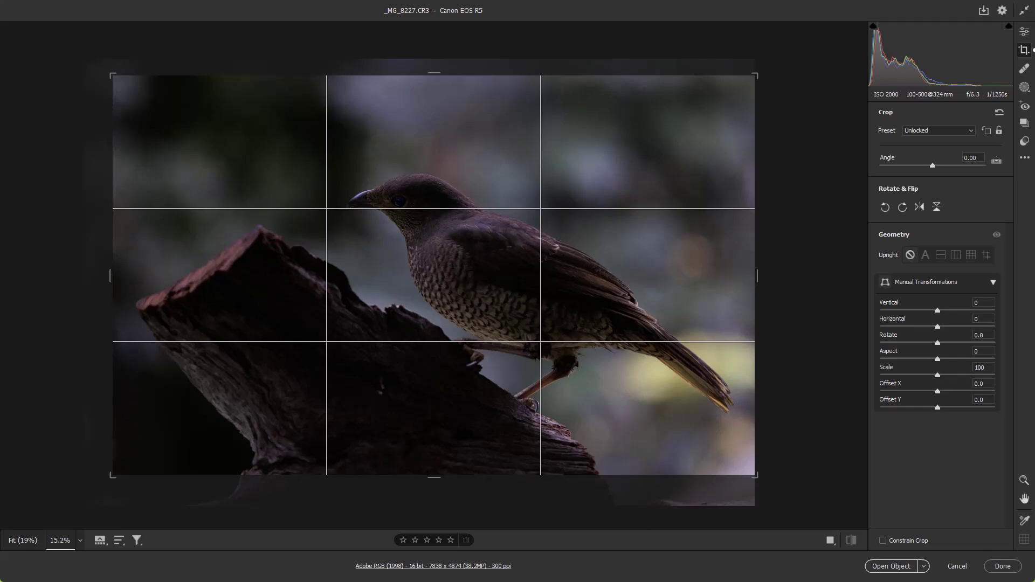
Commit the crop and auto-correct to Exposure +1.70, Temperature 5100, Tint +20, Vibrance +11
{"action": "key", "text": "Return"}
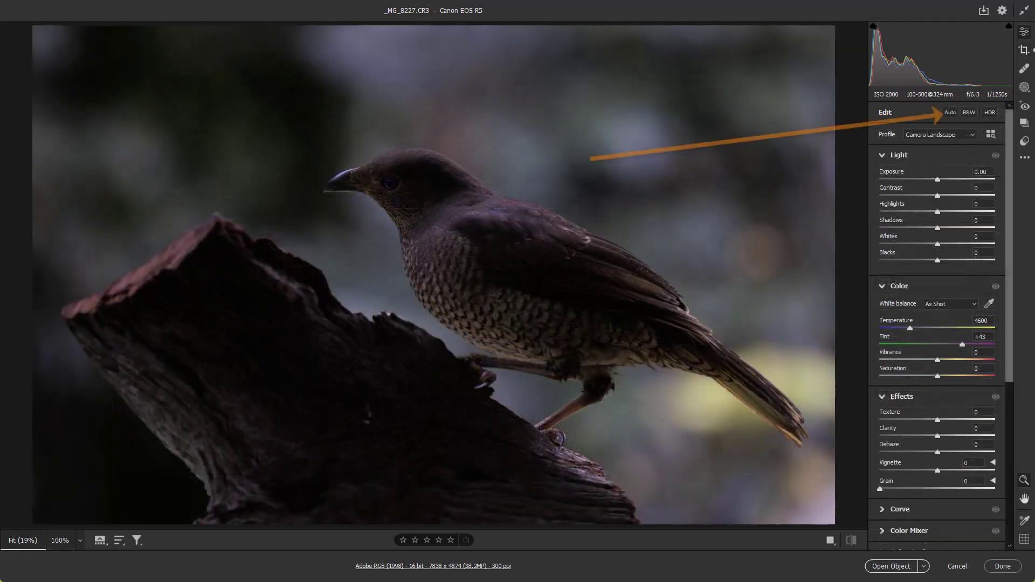
{"action": "key", "text": "ctrl+u"}
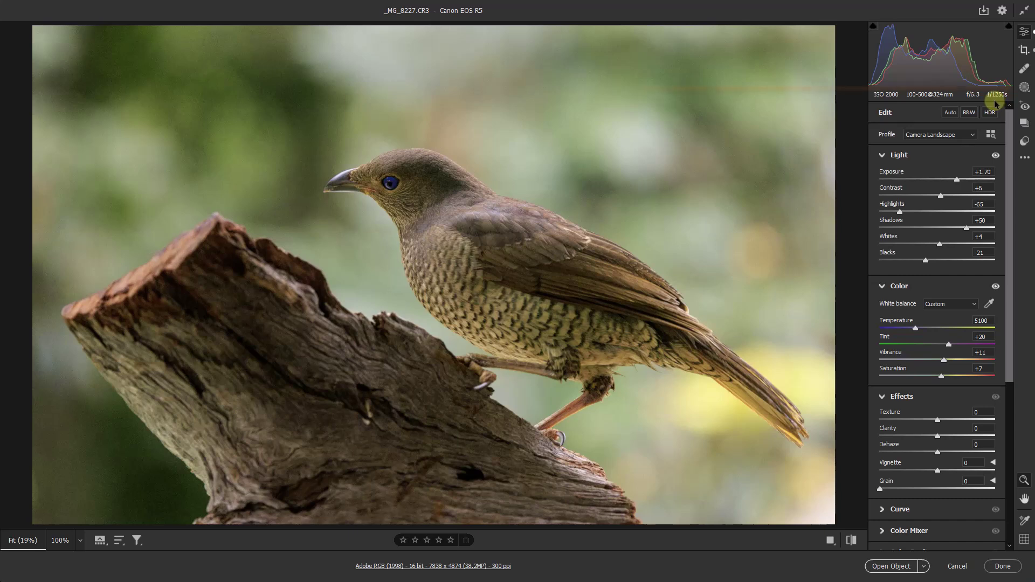
Select the background as a mask and darken it to Exposure -1.30, Highlights -54
{"action": "left_click", "coordinate": [1024, 88]}
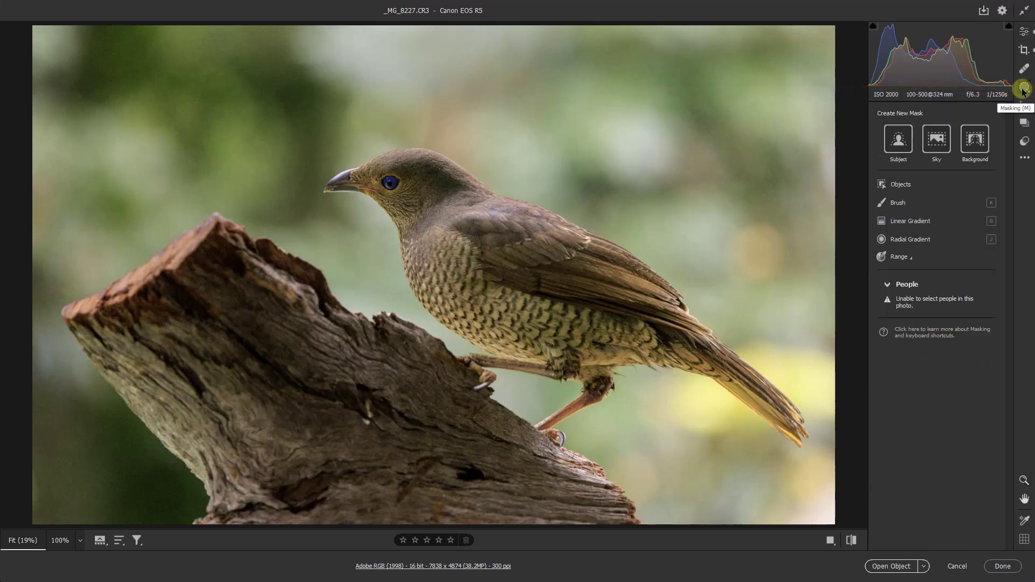
{"action": "left_click", "coordinate": [976, 141]}
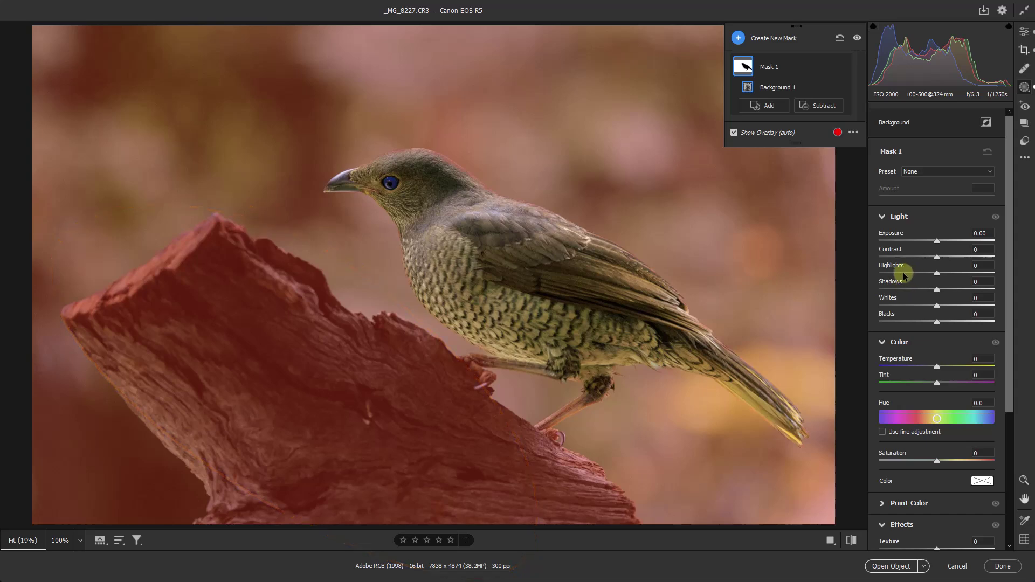
{"action": "left_click", "coordinate": [906, 274]}
{"action": "left_click_drag", "start_coordinate": [936, 242], "coordinate": [917, 245]}
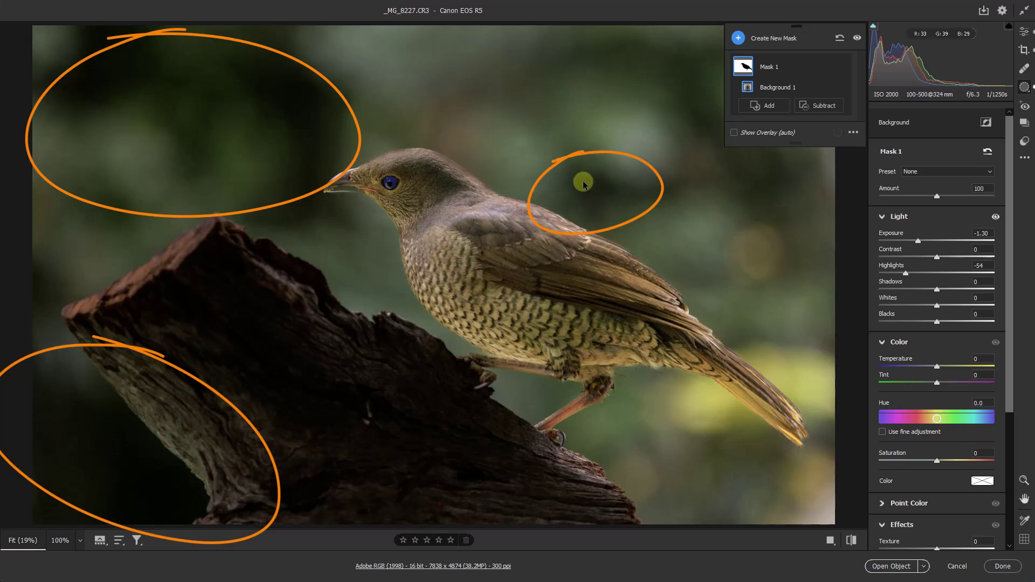
{"action": "left_click", "coordinate": [821, 106]}
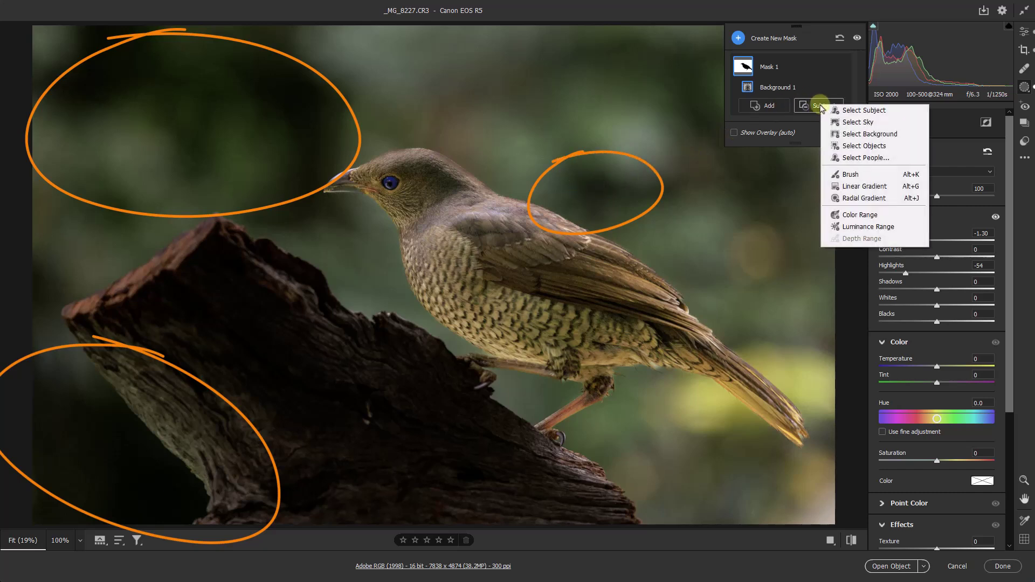
Subtract the left side and log from the background mask with a Flow 19 brush
{"action": "left_click", "coordinate": [850, 177]}
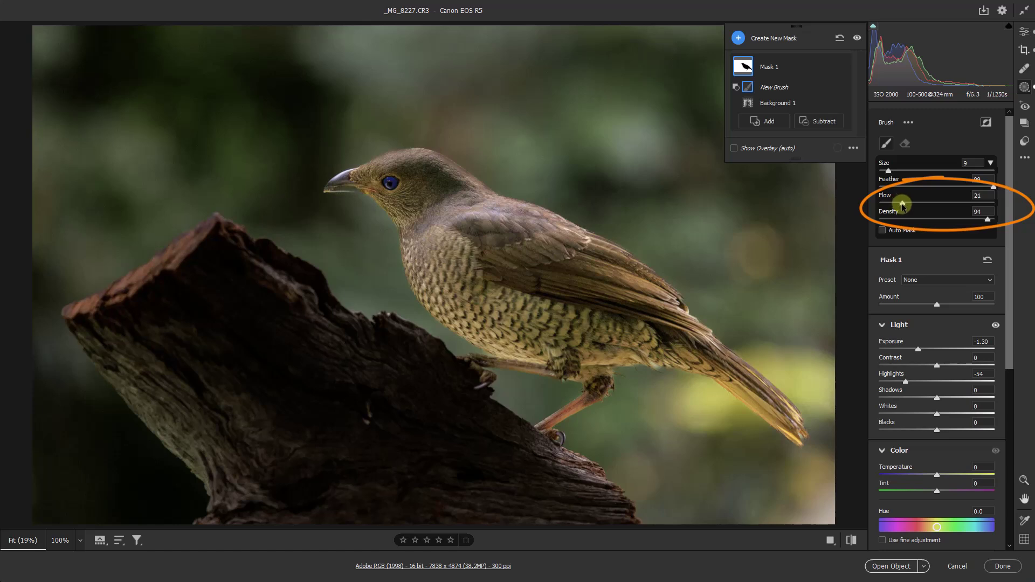
{"action": "left_click_drag", "start_coordinate": [902, 204], "coordinate": [899, 204]}
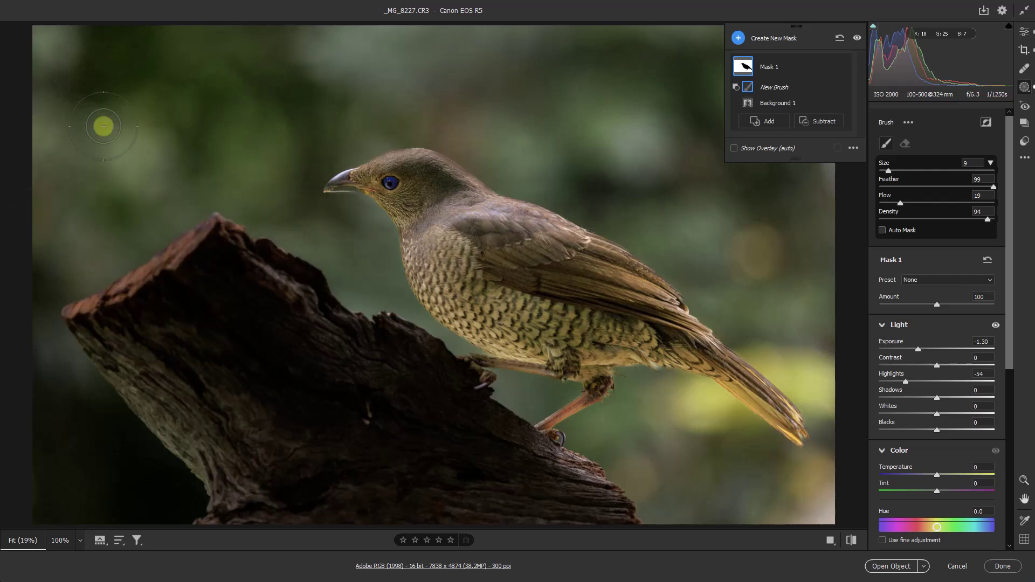
{"action": "mouse_move", "coordinate": [92, 63]}
{"action": "left_mouse_down"}
{"action": "mouse_move", "coordinate": [127, 54]}
{"action": "mouse_move", "coordinate": [50, 83]}
{"action": "left_mouse_up"}
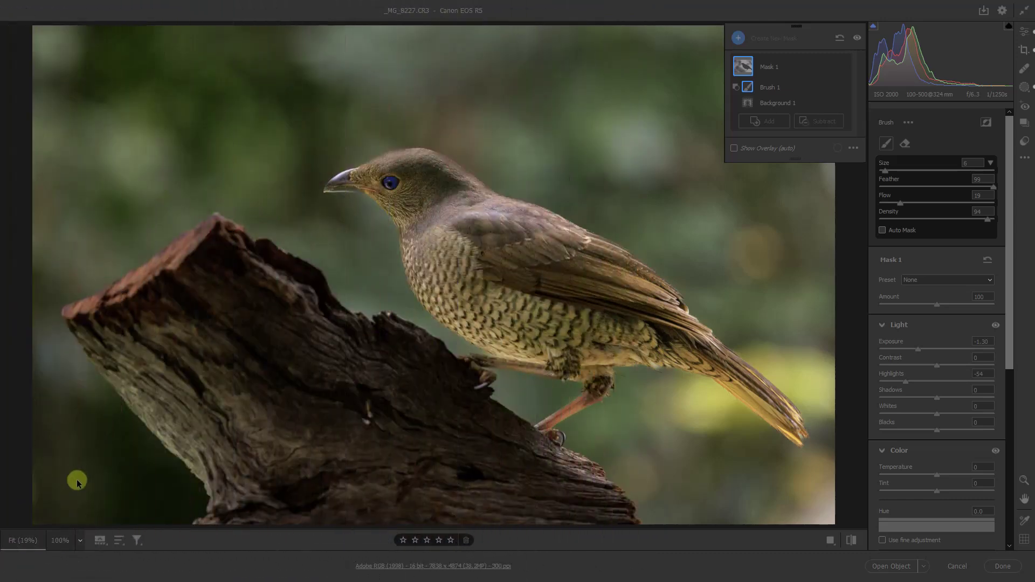
{"action": "key", "text": "space"}
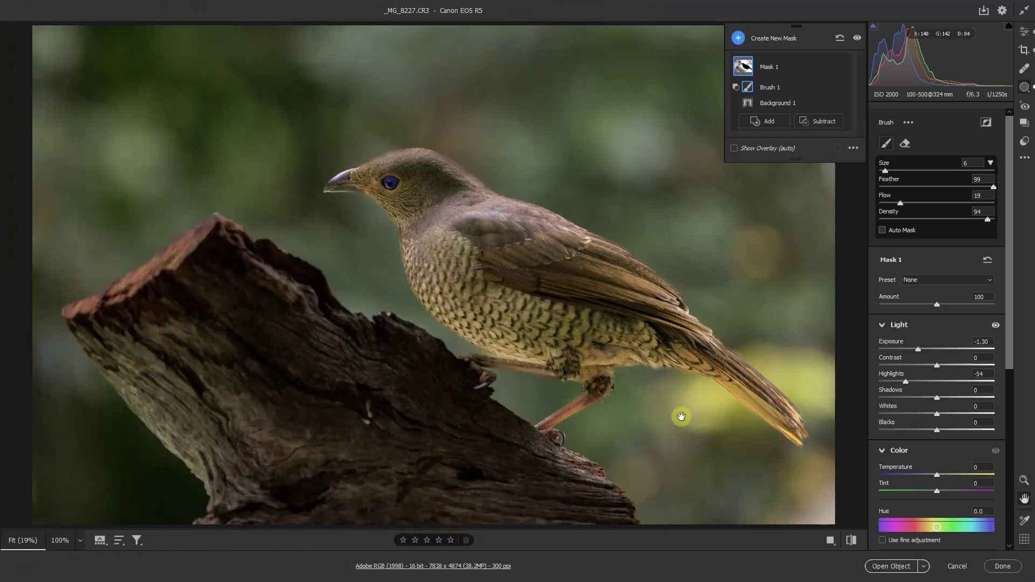
{"action": "left_click_drag", "start_coordinate": [681, 417], "coordinate": [559, 418]}
Add a new linear gradient mask running from the right edge toward the bird
{"action": "mouse_move", "coordinate": [738, 58]}
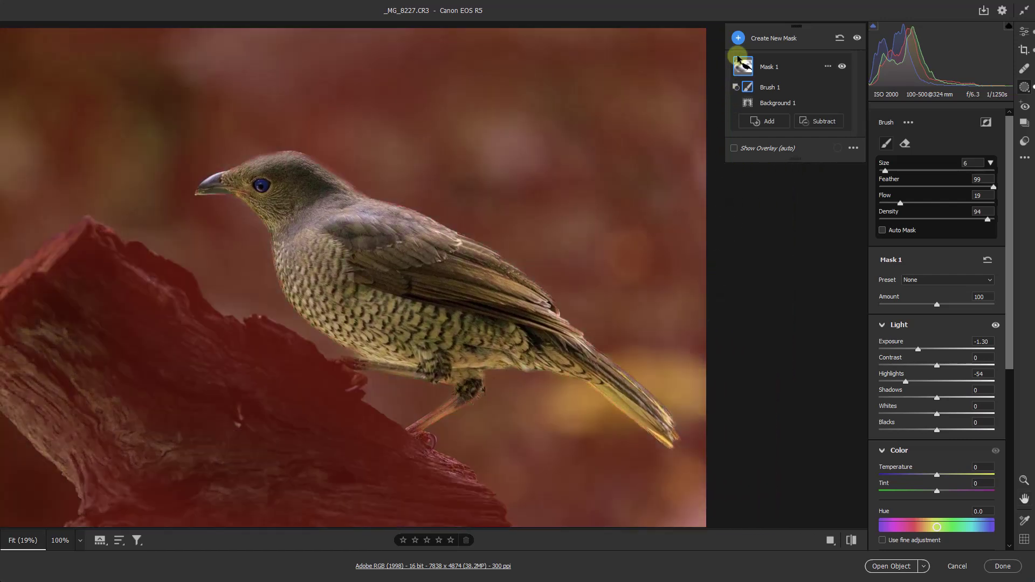
{"action": "left_click", "coordinate": [737, 38]}
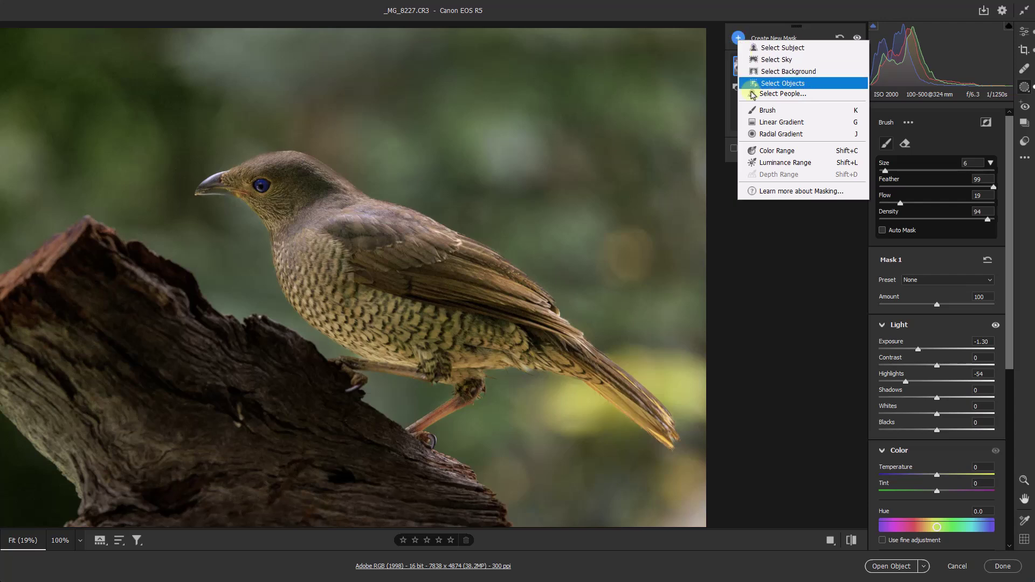
{"action": "left_click", "coordinate": [776, 124]}
{"action": "left_click_drag", "start_coordinate": [696, 284], "coordinate": [278, 350]}
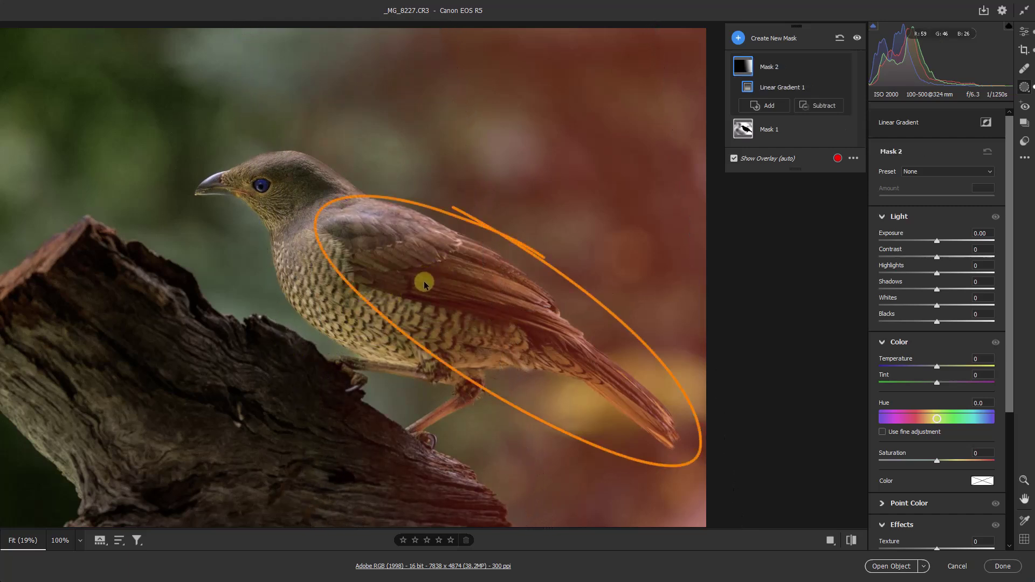
Subtract the bird as subject and set the gradient to Highlights -23, Exposure -0.65
{"action": "left_click", "coordinate": [824, 106]}
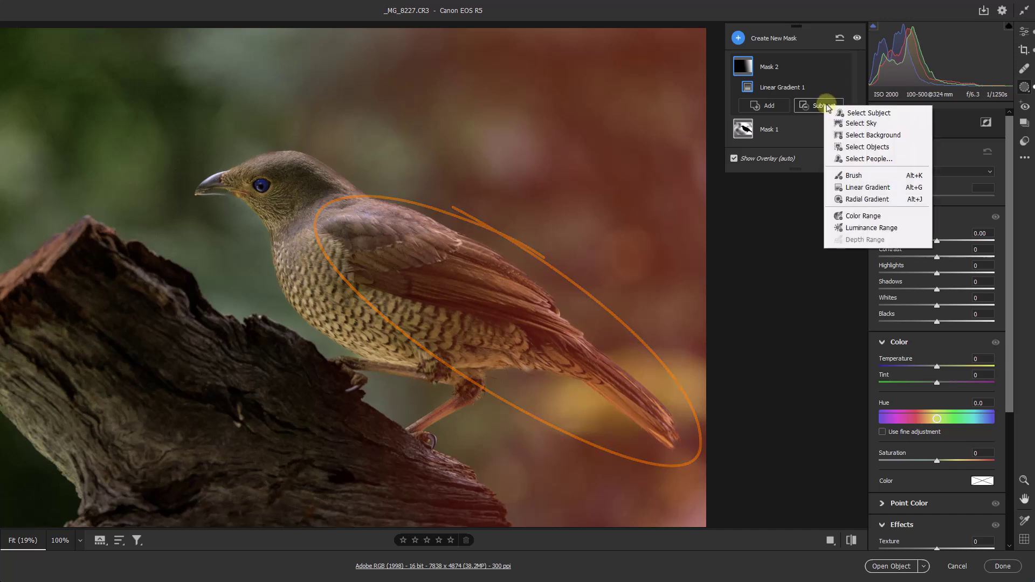
{"action": "left_click", "coordinate": [858, 114]}
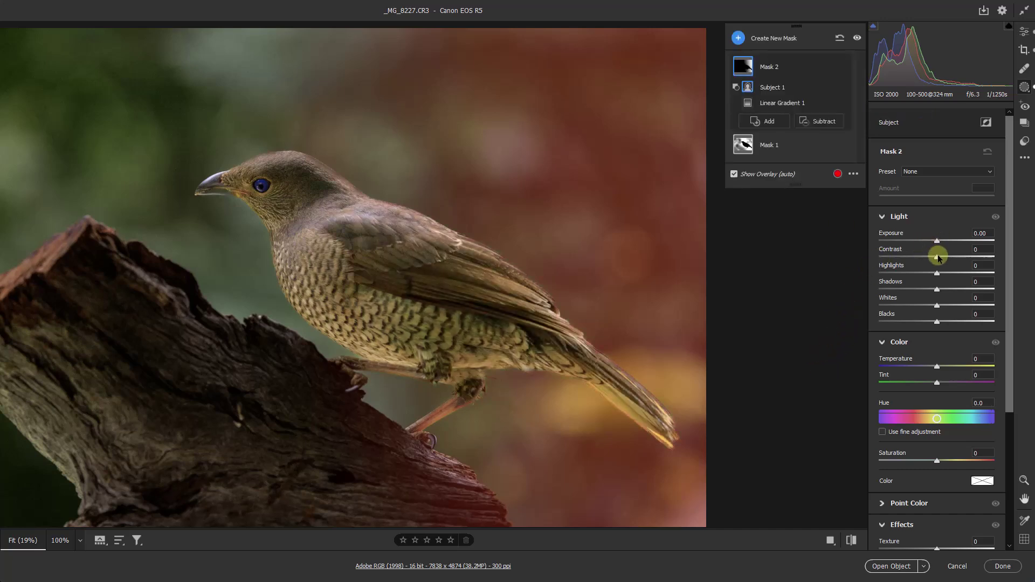
{"action": "left_click_drag", "start_coordinate": [925, 275], "coordinate": [908, 277]}
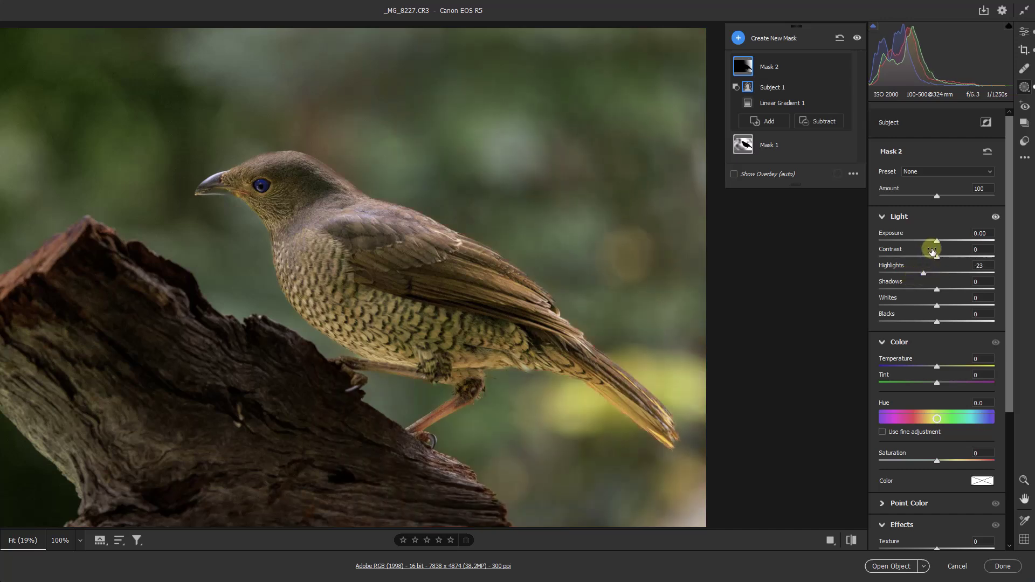
{"action": "left_click_drag", "start_coordinate": [935, 242], "coordinate": [928, 244]}
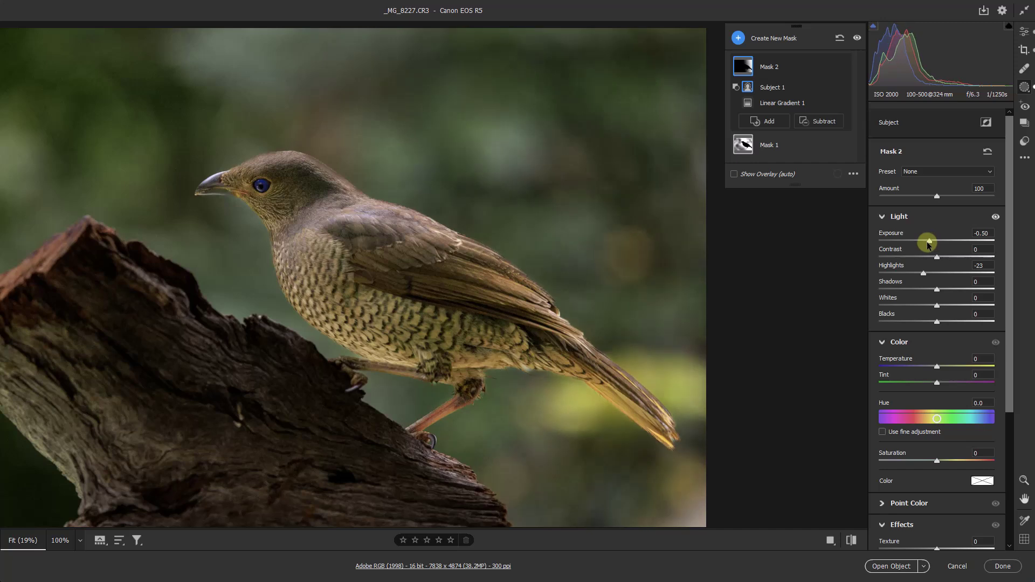
{"action": "left_click_drag", "start_coordinate": [927, 242], "coordinate": [924, 243]}
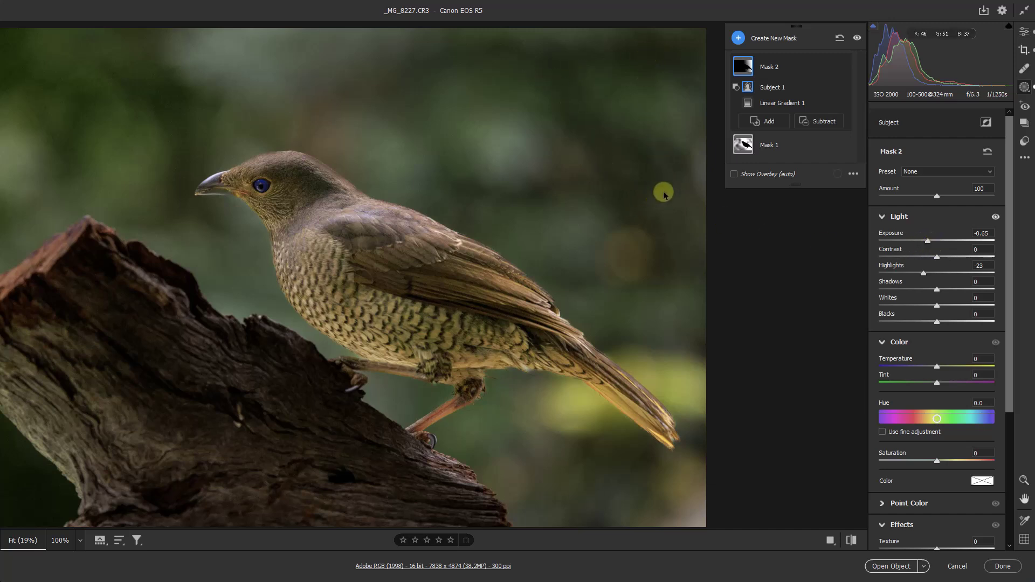
Brush more of the remaining background into Mask 2 with a brush
{"action": "left_click", "coordinate": [819, 123]}
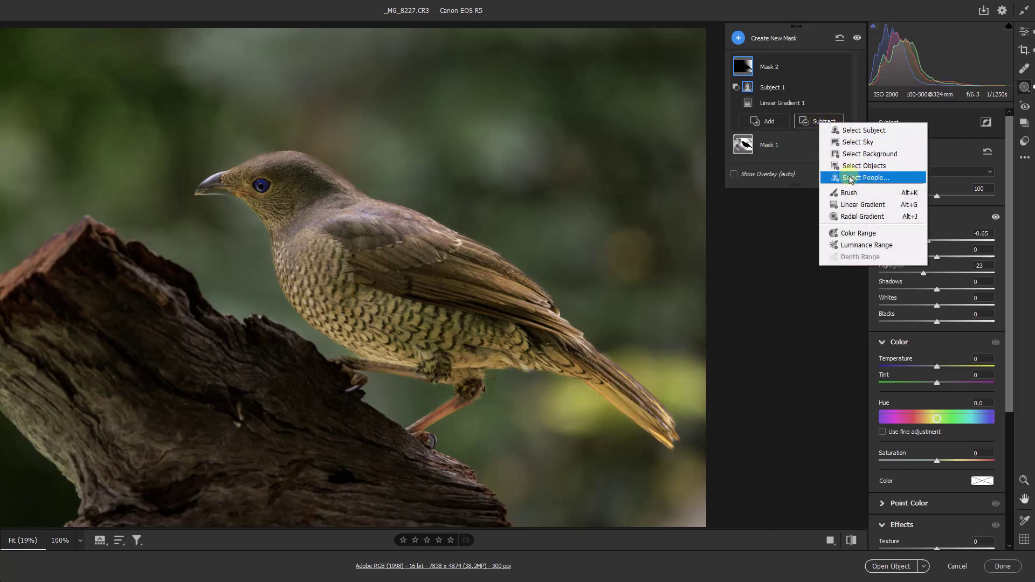
{"action": "left_click", "coordinate": [847, 195]}
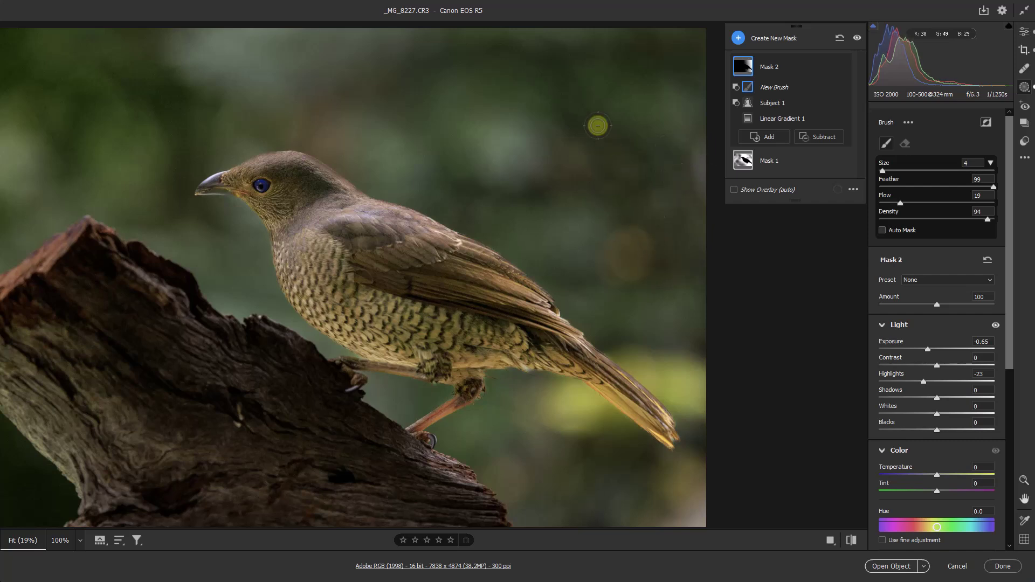
{"action": "left_click_drag", "start_coordinate": [672, 78], "coordinate": [636, 247]}
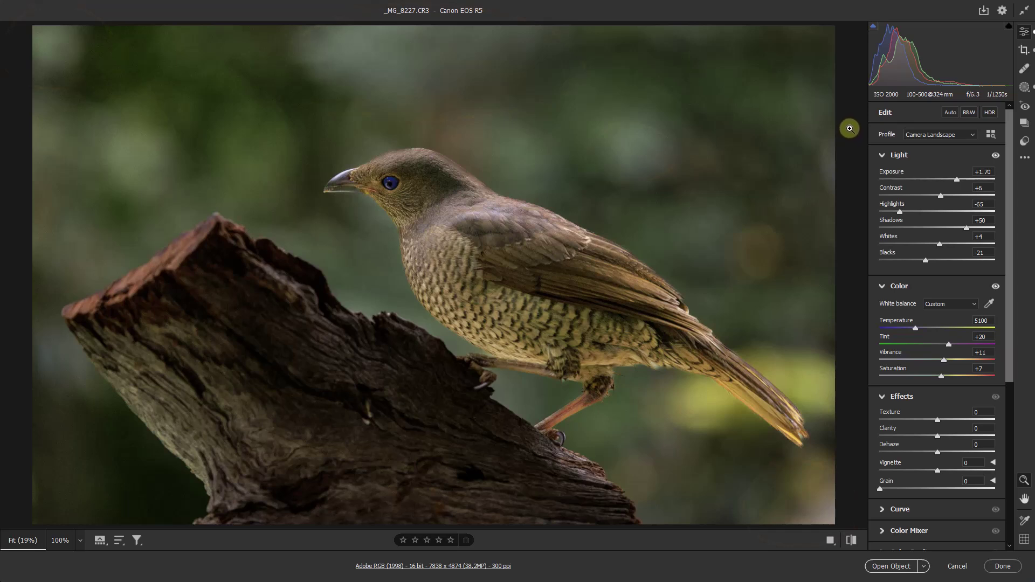
Create a brush mask at Exposure -1.10 and paint across the upper background
{"action": "left_click", "coordinate": [1025, 87]}
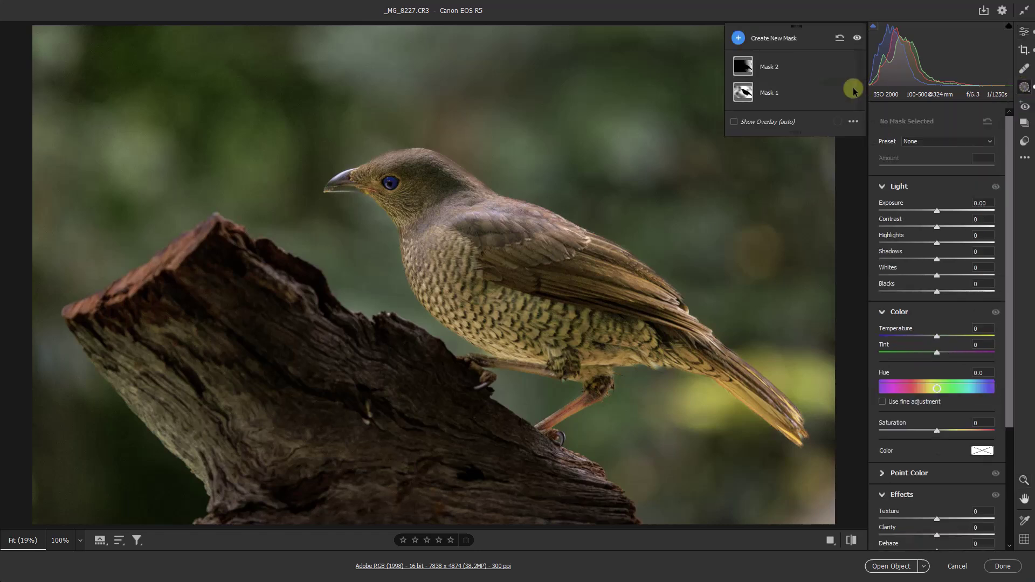
{"action": "left_click", "coordinate": [737, 39]}
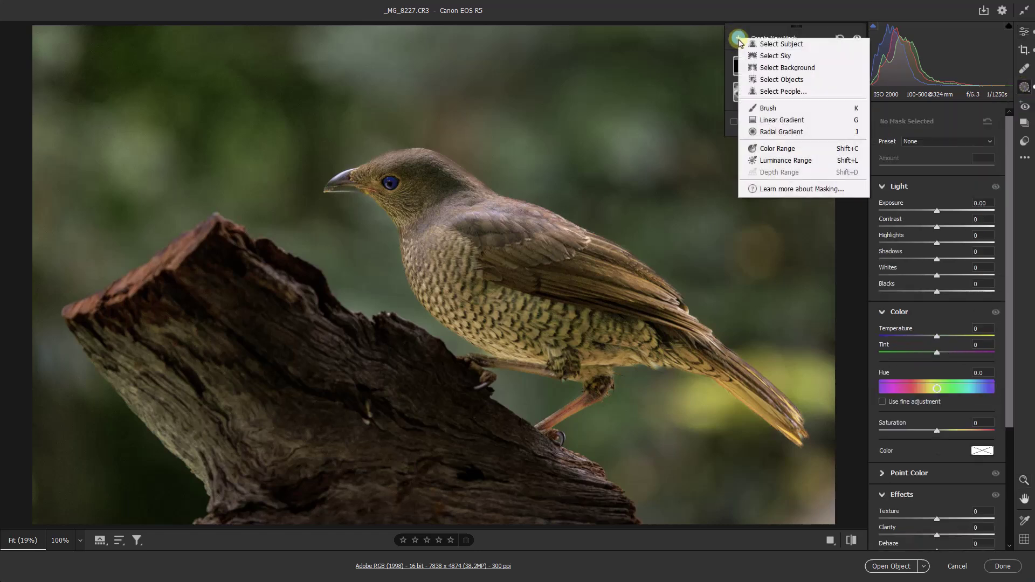
{"action": "left_click", "coordinate": [771, 111]}
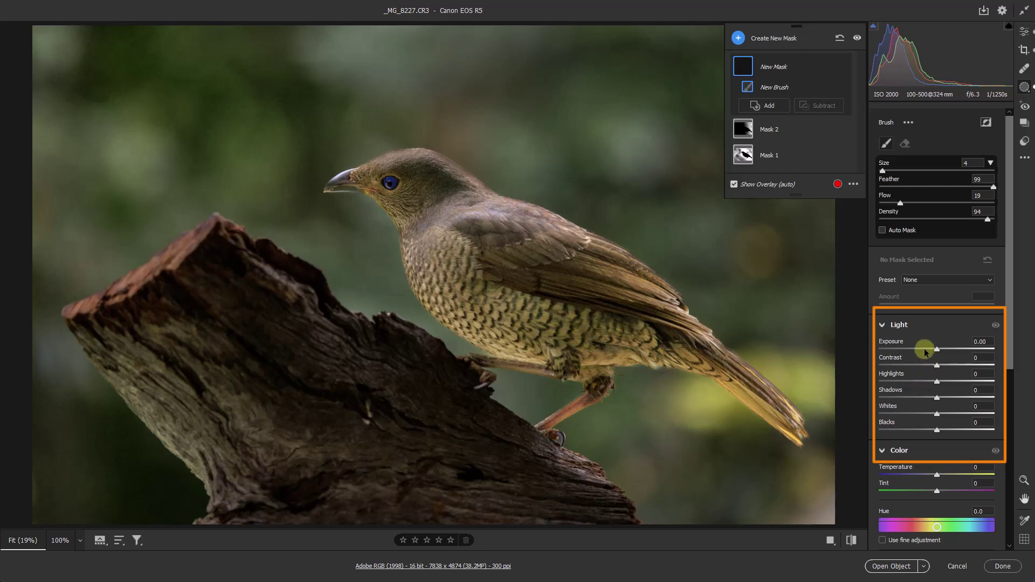
{"action": "left_click_drag", "start_coordinate": [922, 350], "coordinate": [919, 349]}
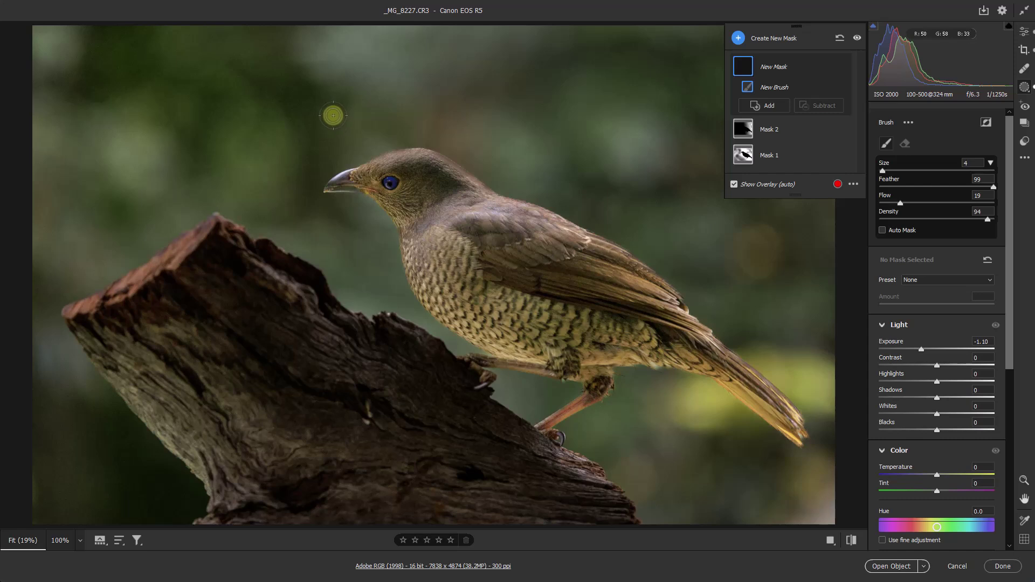
{"action": "key", "text": "]"}
{"action": "key", "text": "]"}
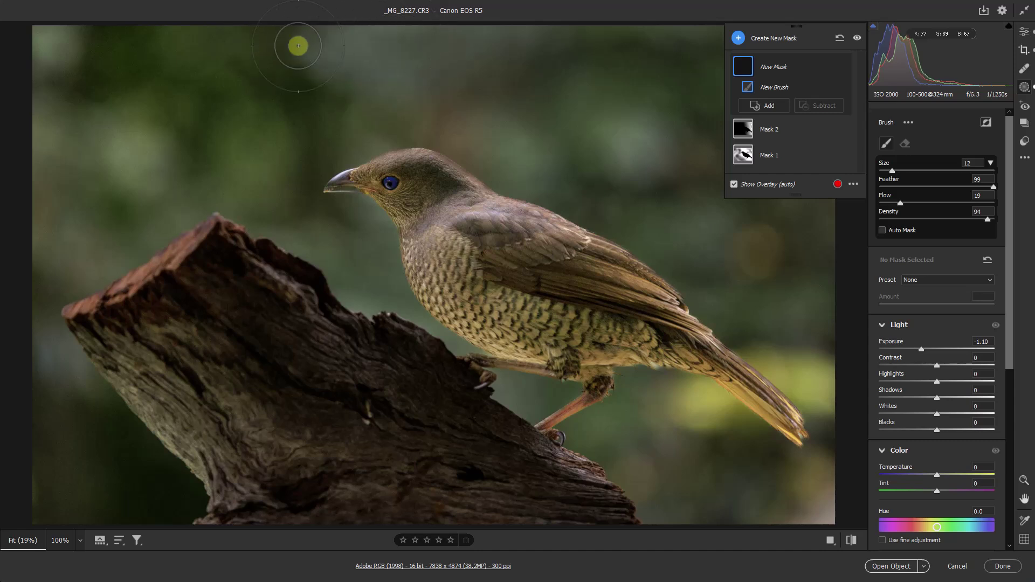
{"action": "left_click_drag", "start_coordinate": [316, 20], "coordinate": [538, 20]}
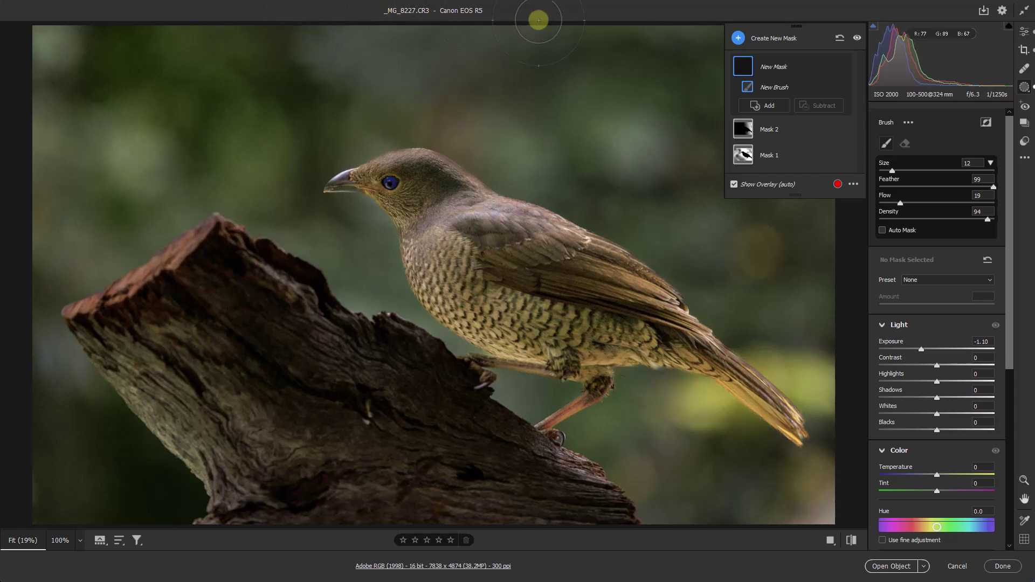
{"action": "key", "text": "bracketleft"}
{"action": "key", "text": "bracketleft"}
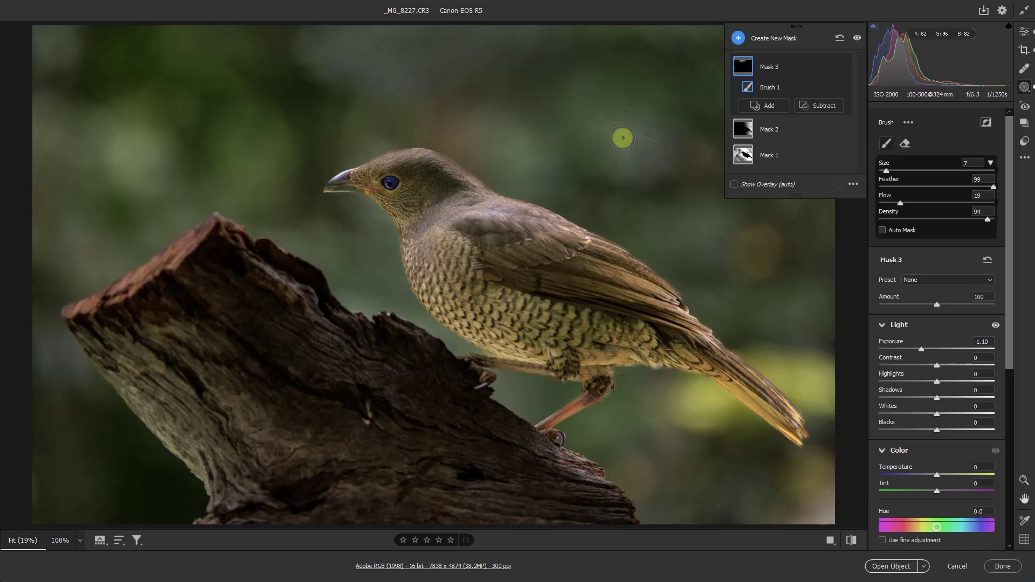
Inspect the darkened backdrop, fit the photo, shrink the brush to size 4, and go back to Edit
{"action": "mouse_move", "coordinate": [673, 216]}
{"action": "left_mouse_down"}
{"action": "mouse_move", "coordinate": [642, 211]}
{"action": "mouse_move", "coordinate": [362, 274]}
{"action": "left_mouse_up"}
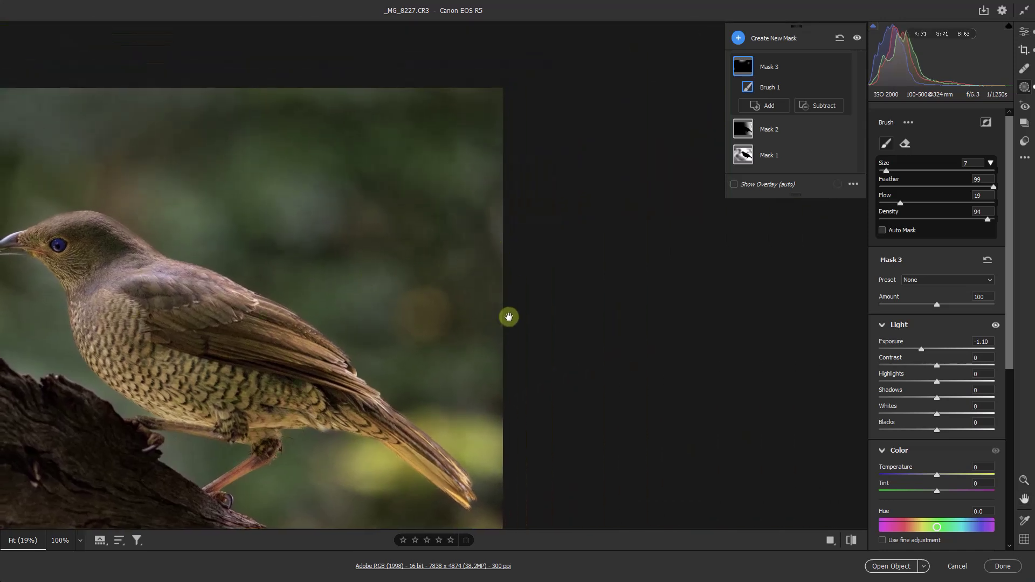
{"action": "left_click_drag", "start_coordinate": [450, 281], "coordinate": [451, 92]}
{"action": "left_click_drag", "start_coordinate": [502, 358], "coordinate": [519, 272]}
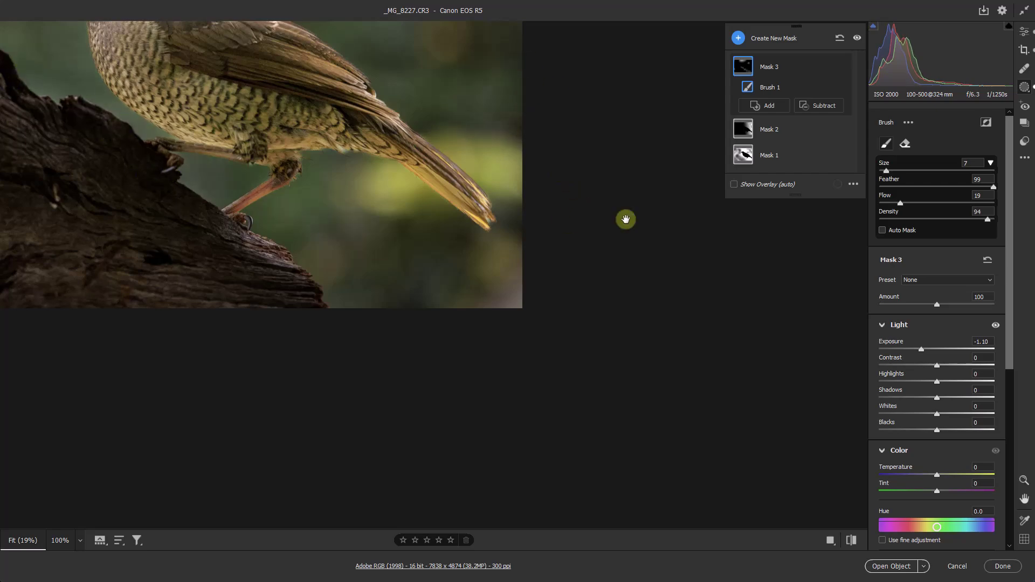
{"action": "left_click", "coordinate": [625, 219]}
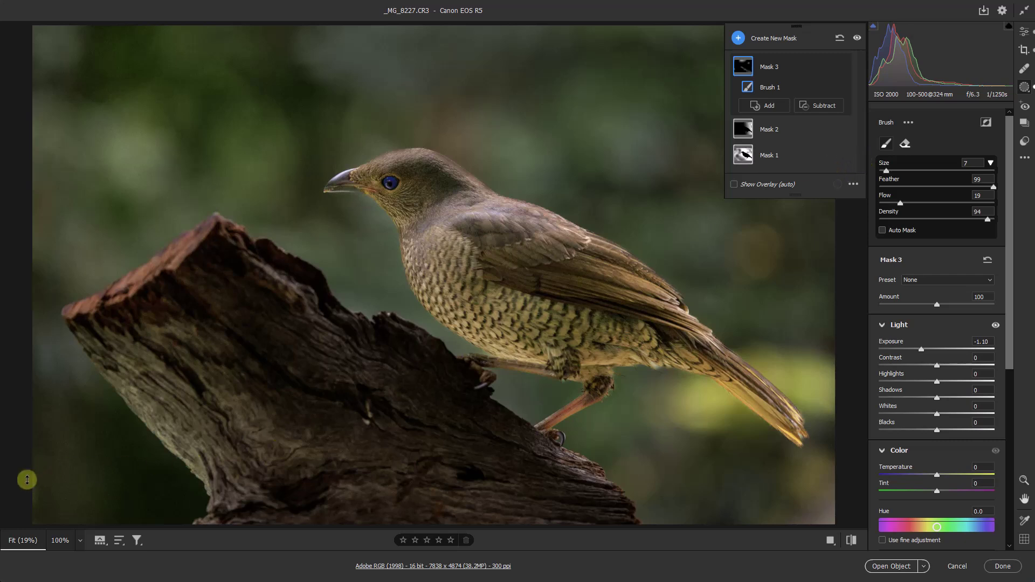
{"action": "key", "text": "bracketleft"}
{"action": "key", "text": "bracketleft"}
{"action": "key", "text": "bracketleft"}
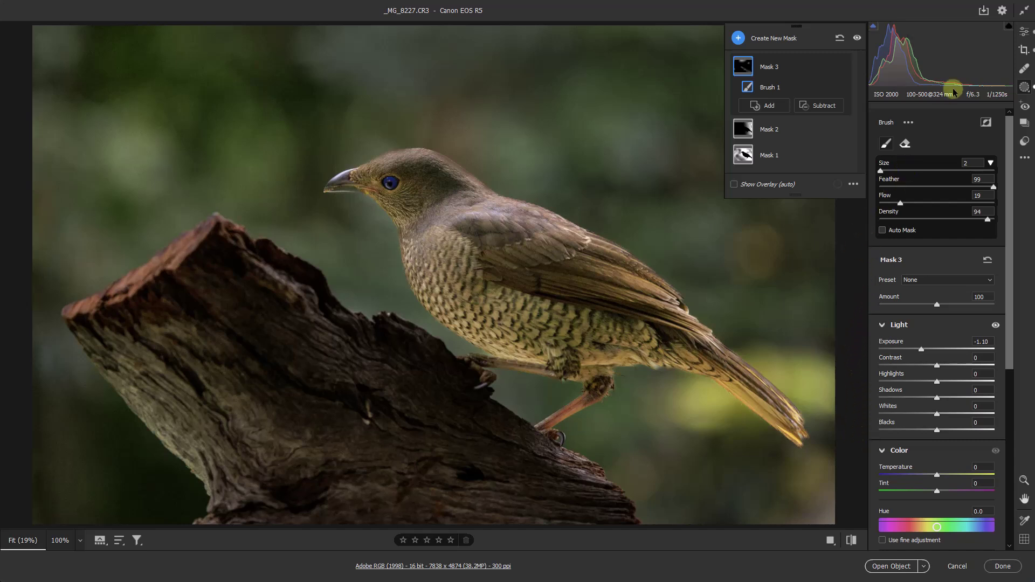
{"action": "left_click", "coordinate": [1022, 36]}
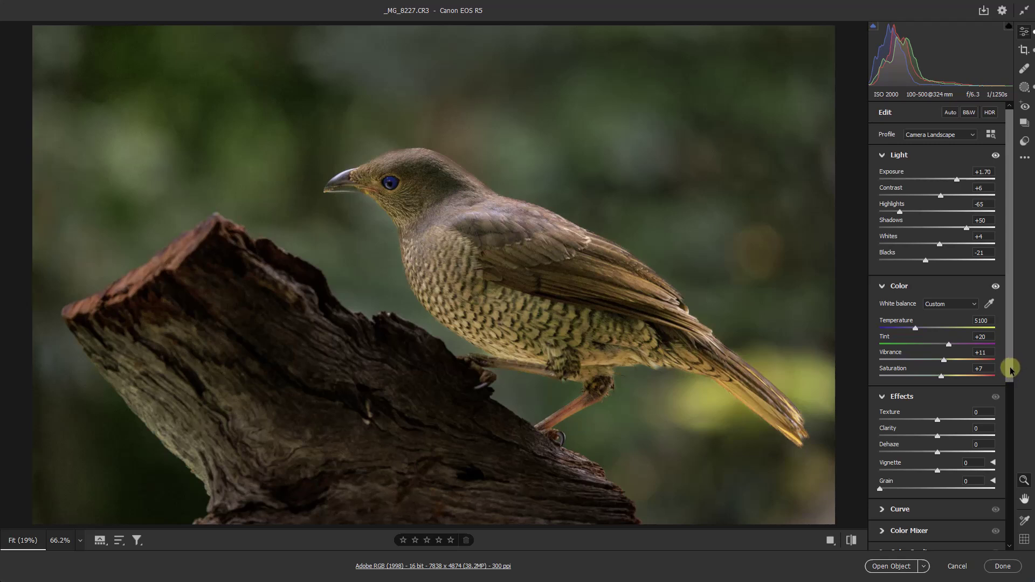
Open AI Denoise at Amount 51 and compare a background-patch preview against the original
{"action": "left_click_drag", "start_coordinate": [1010, 363], "coordinate": [1013, 533]}
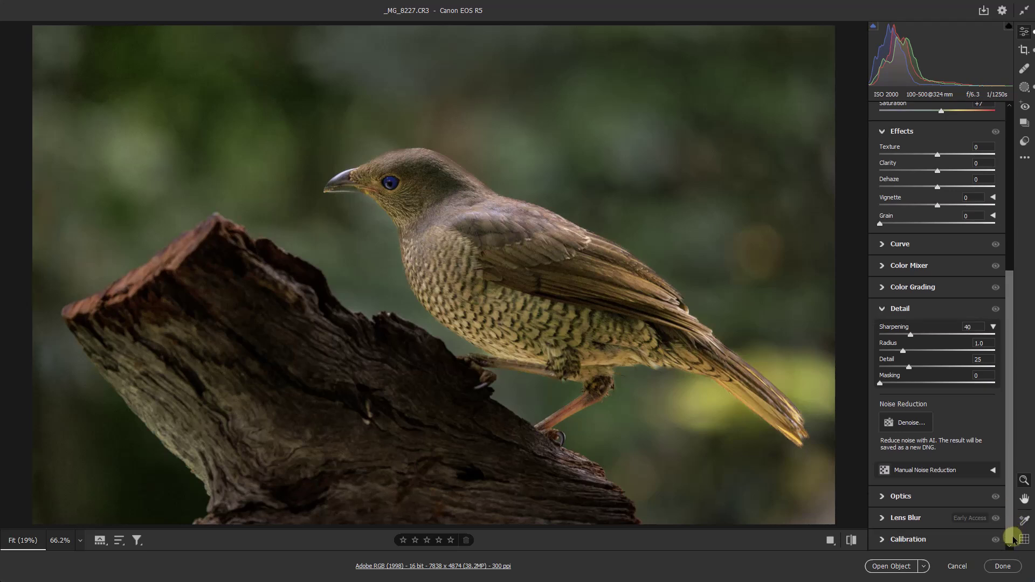
{"action": "left_click", "coordinate": [891, 423]}
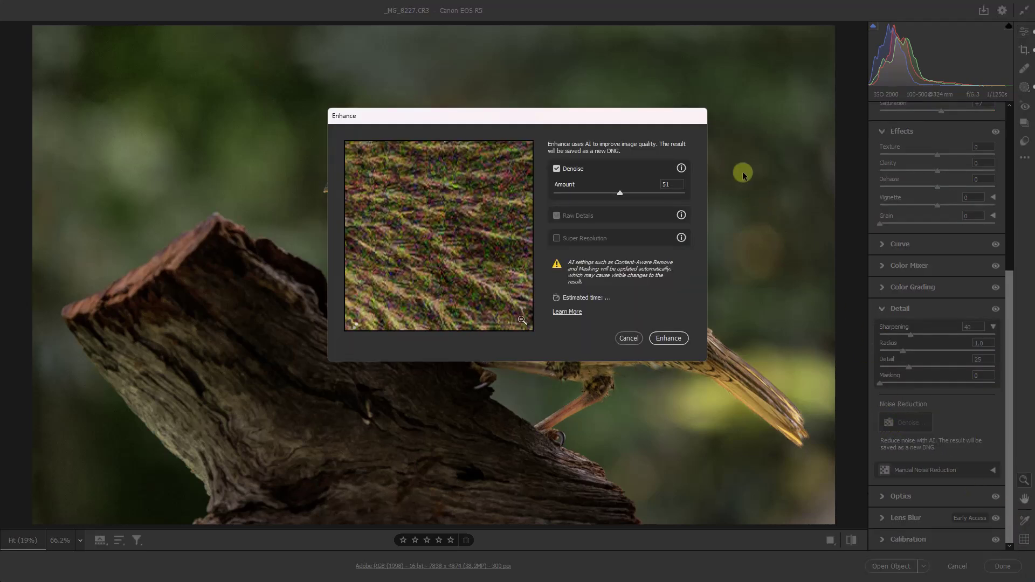
{"action": "left_click", "coordinate": [737, 146]}
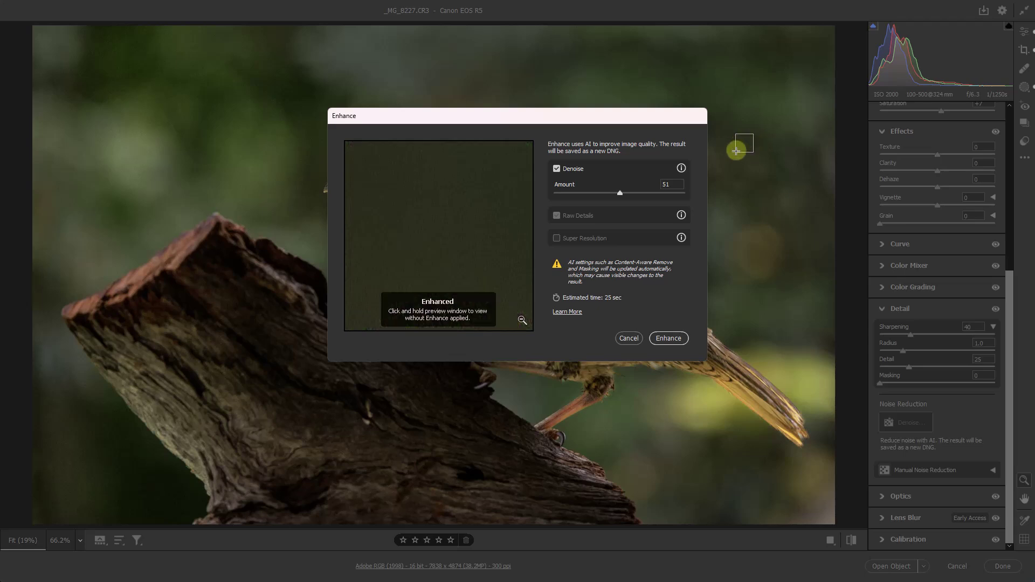
{"action": "left_click", "coordinate": [439, 232]}
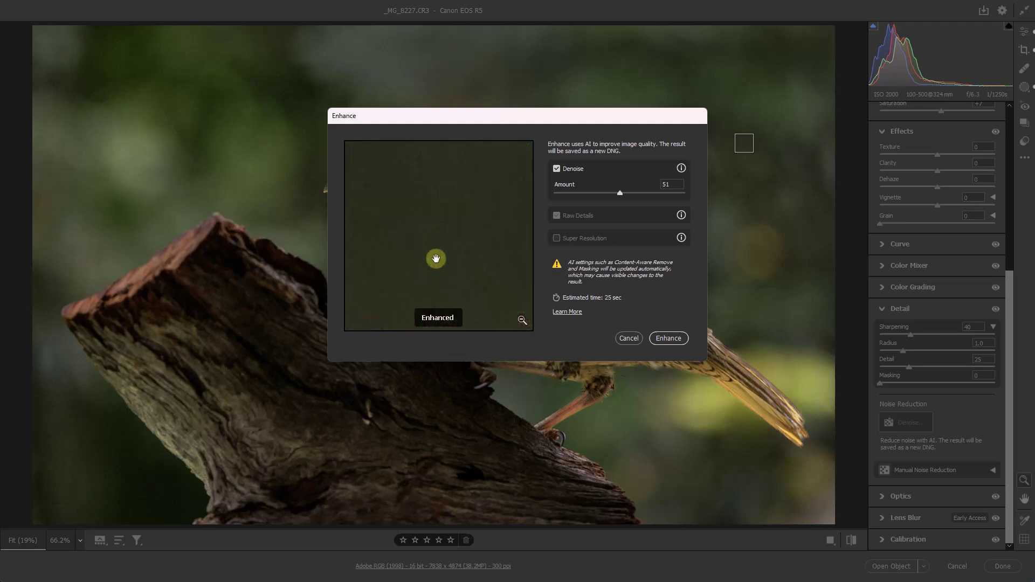
{"action": "left_click_drag", "start_coordinate": [510, 210], "coordinate": [470, 232]}
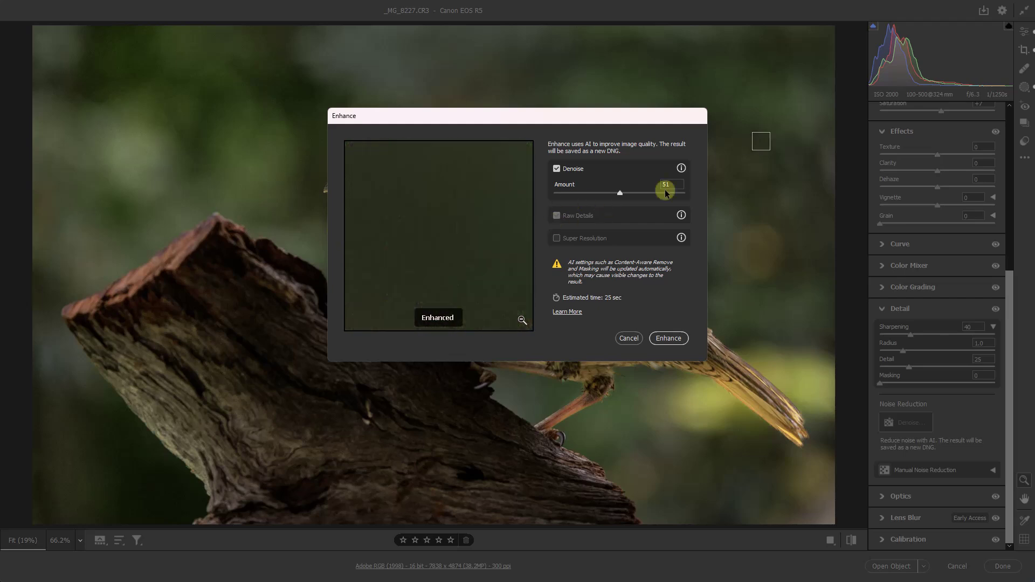
Confirm Enhance to create the denoised DNG at Amount 51
{"action": "left_click", "coordinate": [661, 340]}
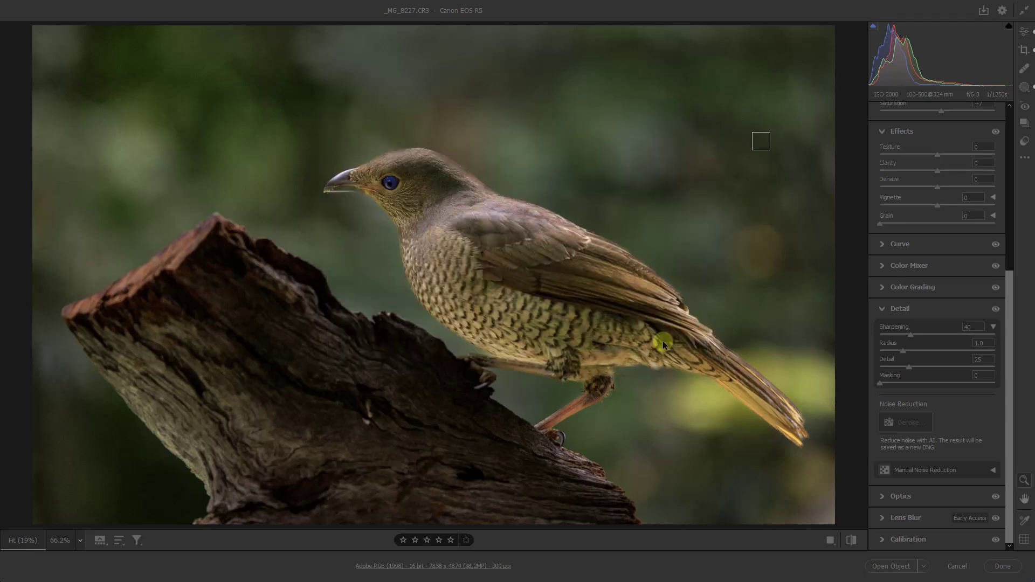